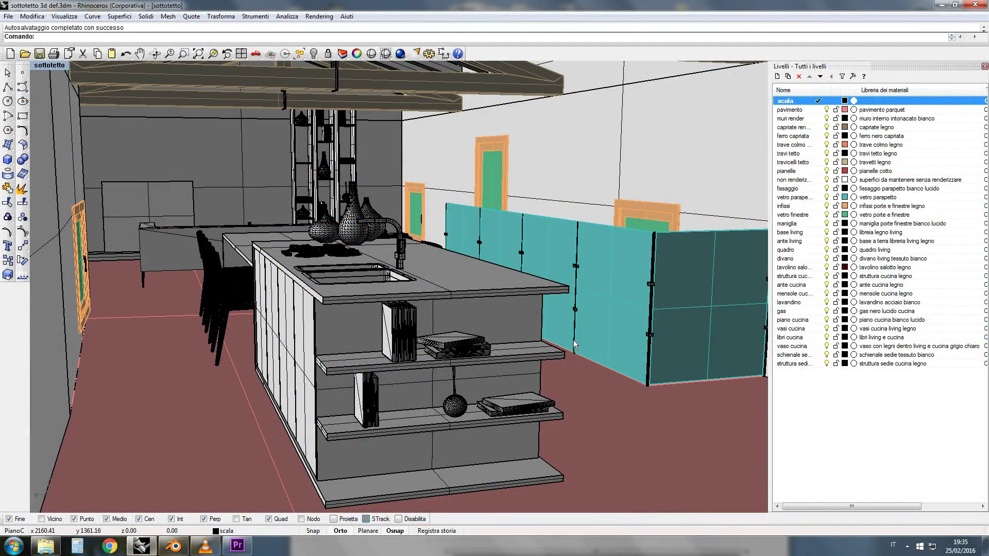
- Assign the scala layer a new basic material named 'scalini legno'
click(886, 101)
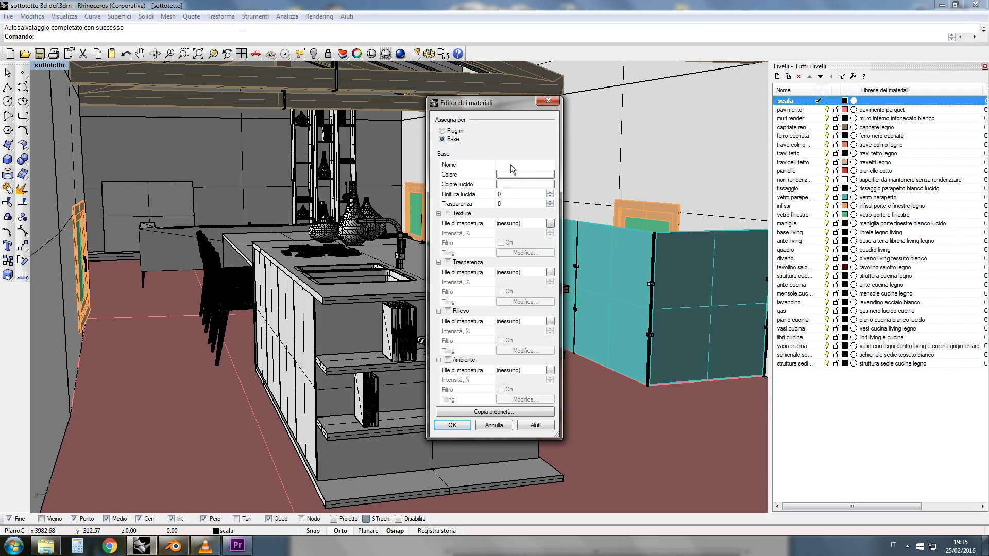
text(scalini legno)
click(452, 425)
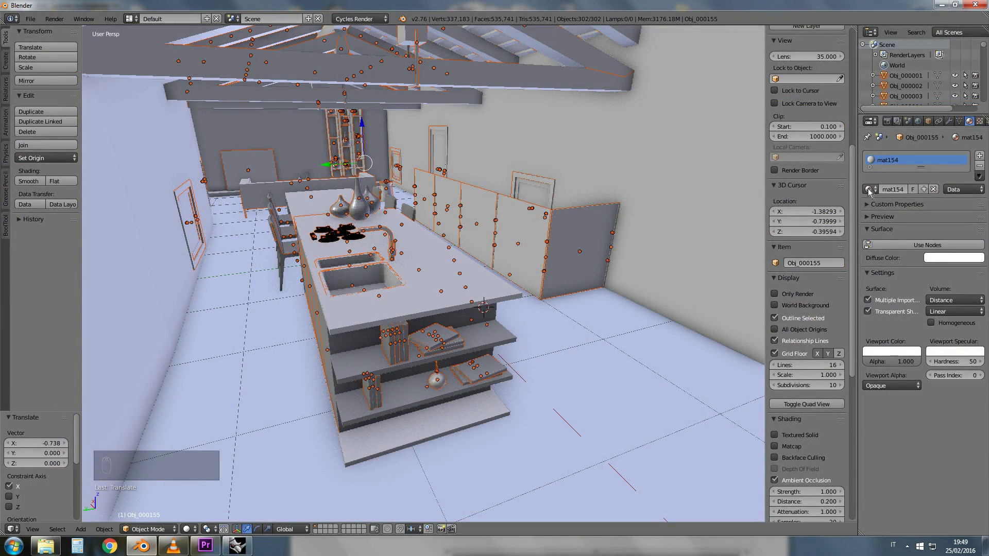
- Scroll through Obj_000155's mat-numbered material list beside mat154 without choosing one
click(869, 189)
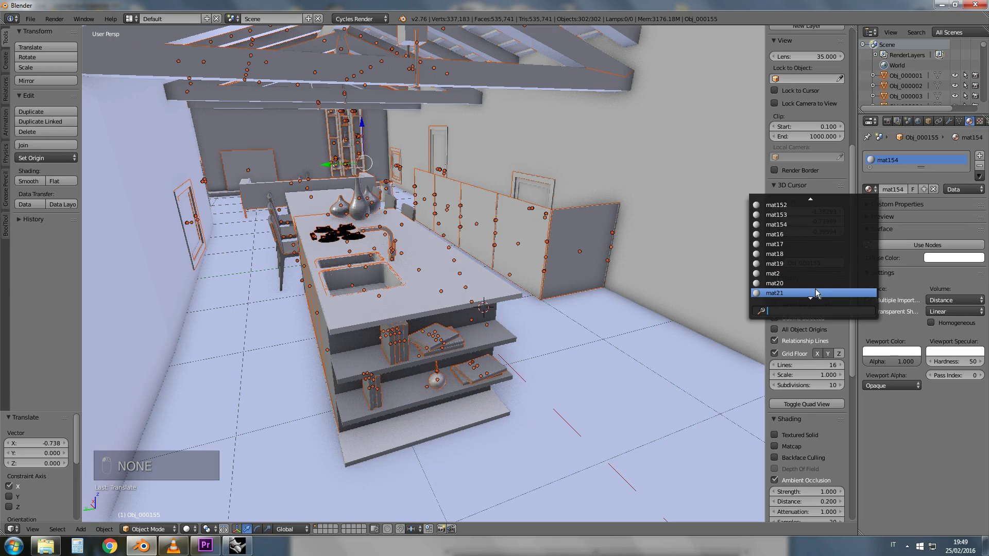
scroll(816, 292, down, 8)
scroll(816, 293, down, 5)
scroll(818, 293, down, 7)
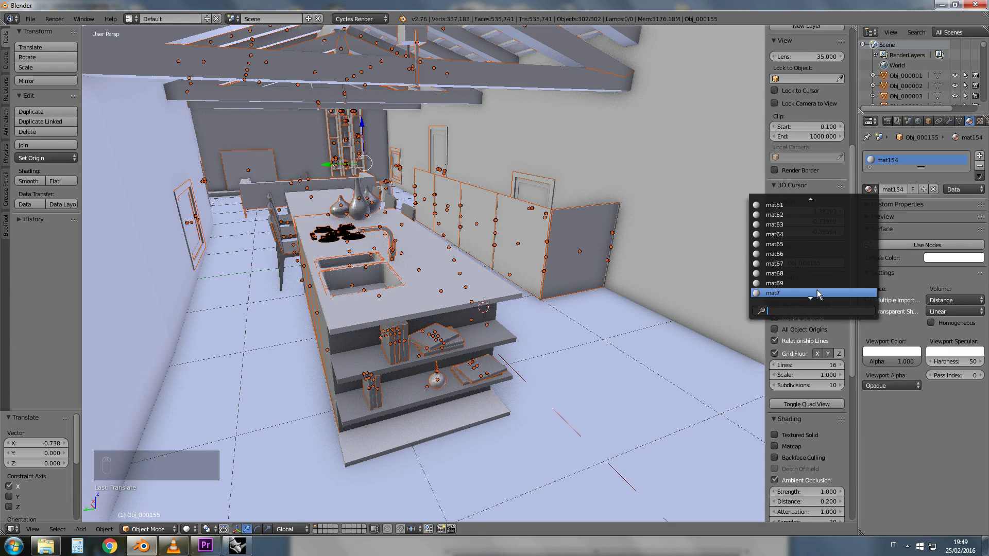
scroll(817, 292, down, 5)
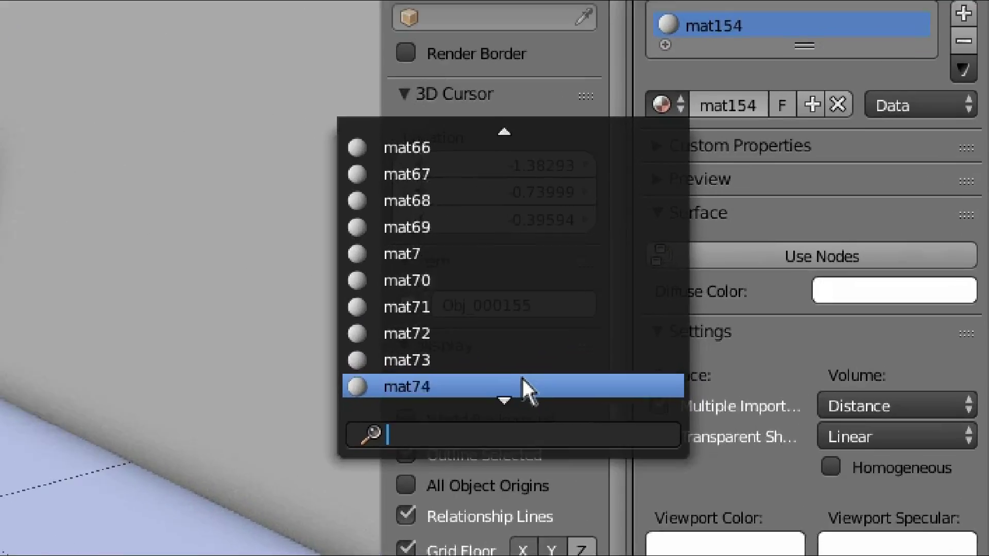
scroll(522, 386, down, 16)
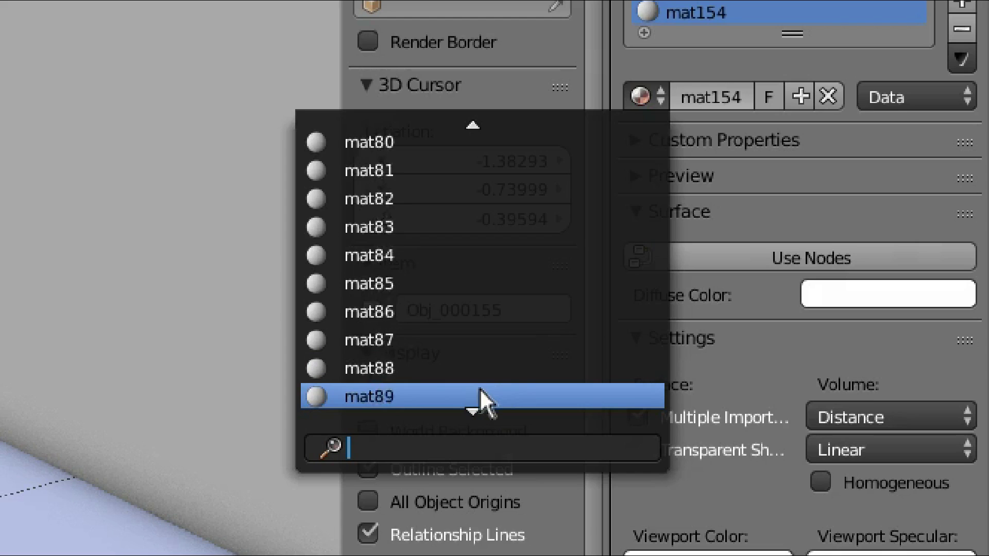
scroll(484, 401, down, 4)
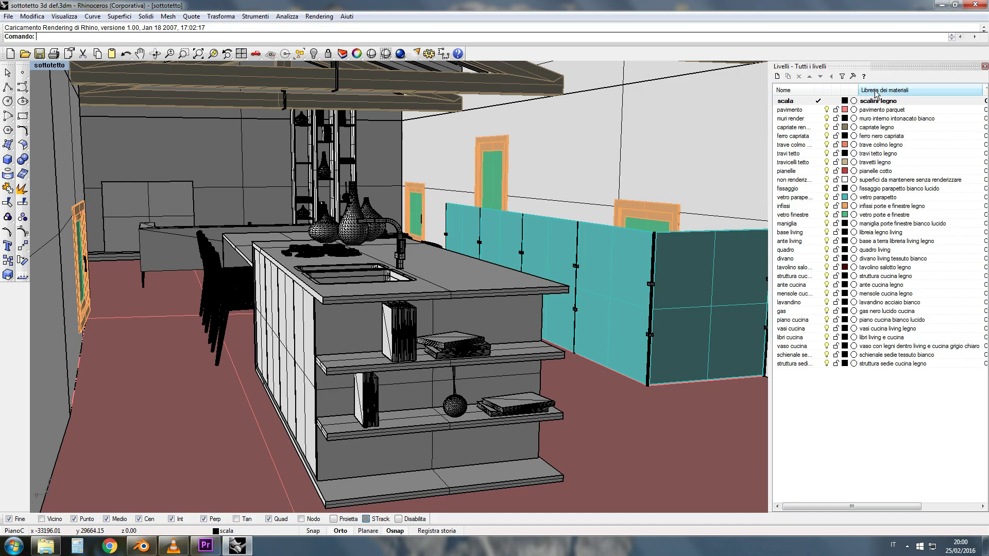
- Export selection with the whole building window-selected
scroll(526, 304, down, 10)
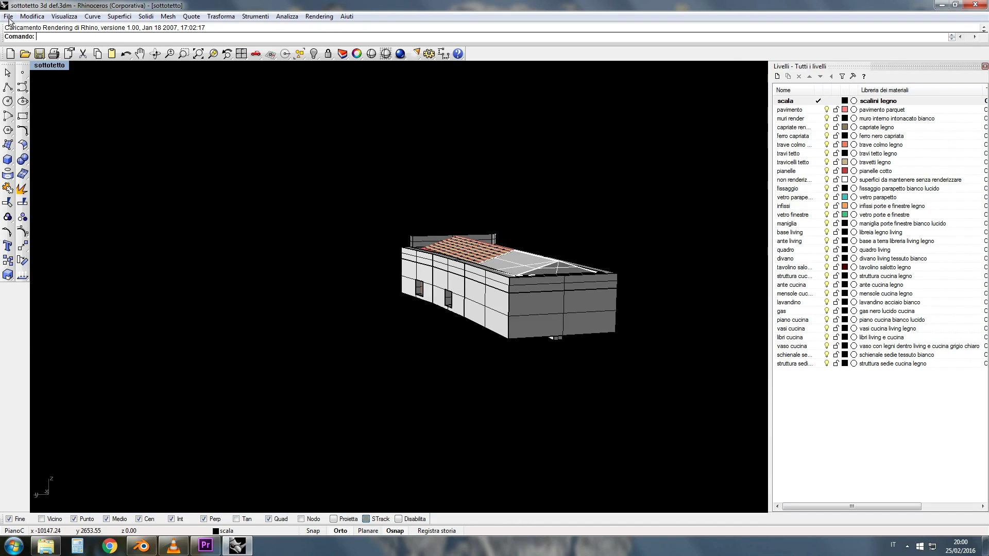
click(8, 17)
click(36, 138)
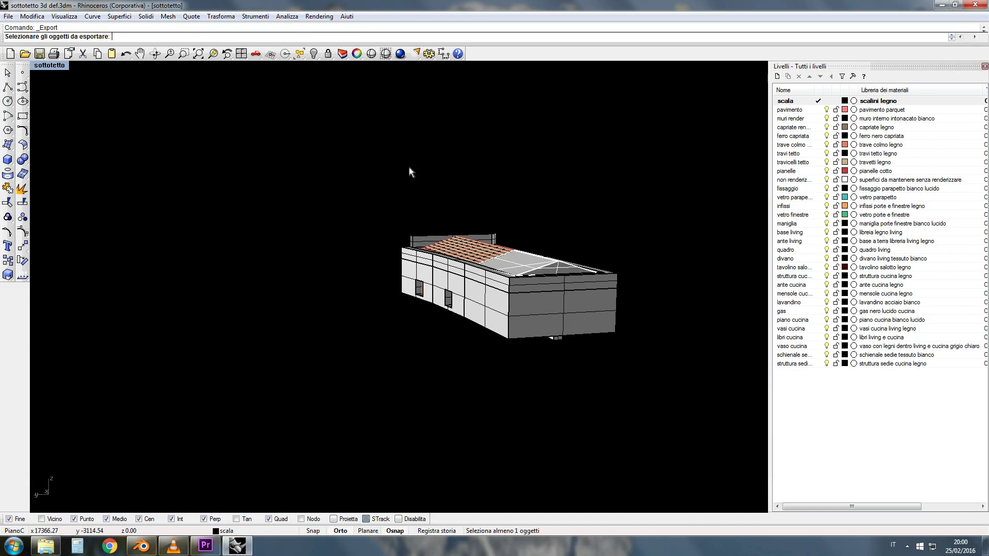
drag(361, 125, 685, 398)
key(Return)
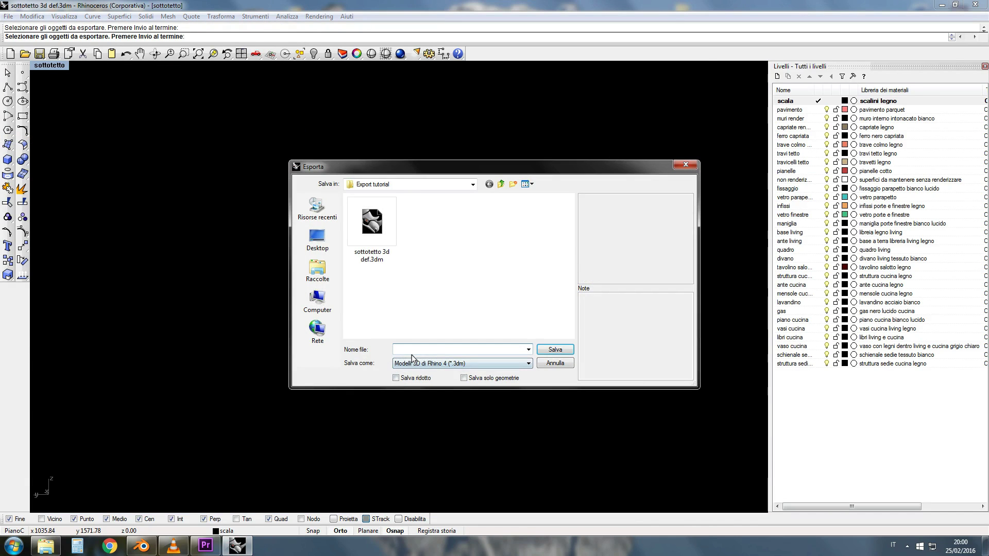
- Save the export as 'test' in Wavefront (*.obj) format
text(test)
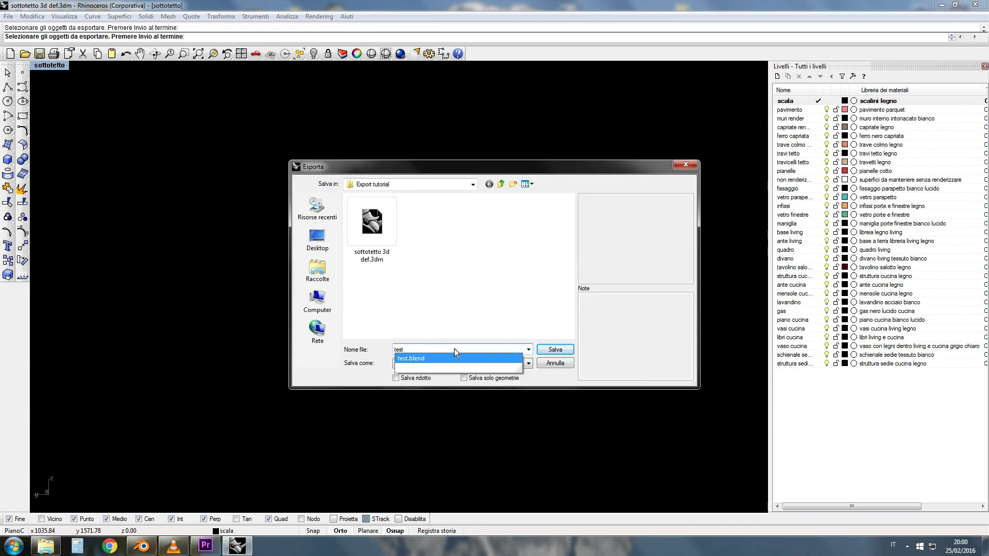
click(494, 363)
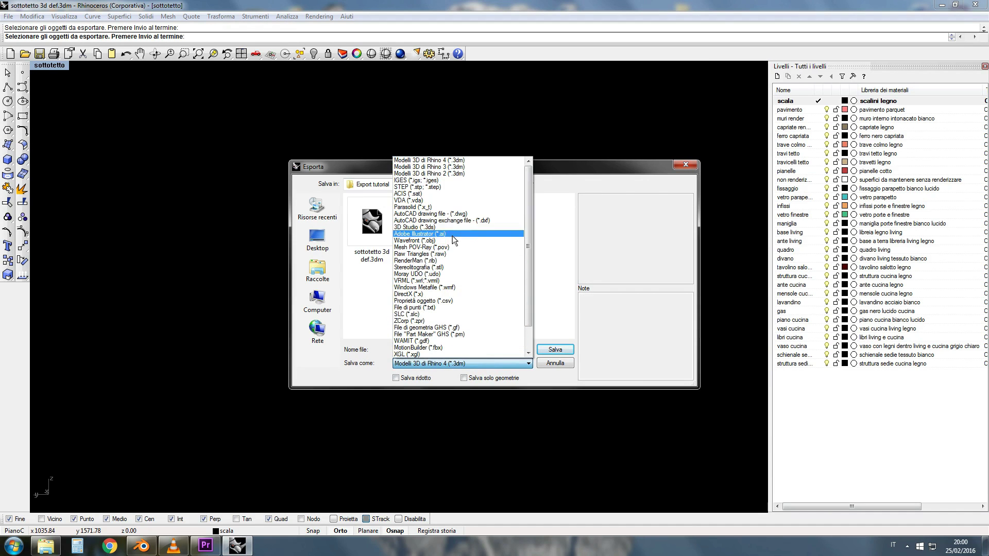
click(443, 240)
click(553, 349)
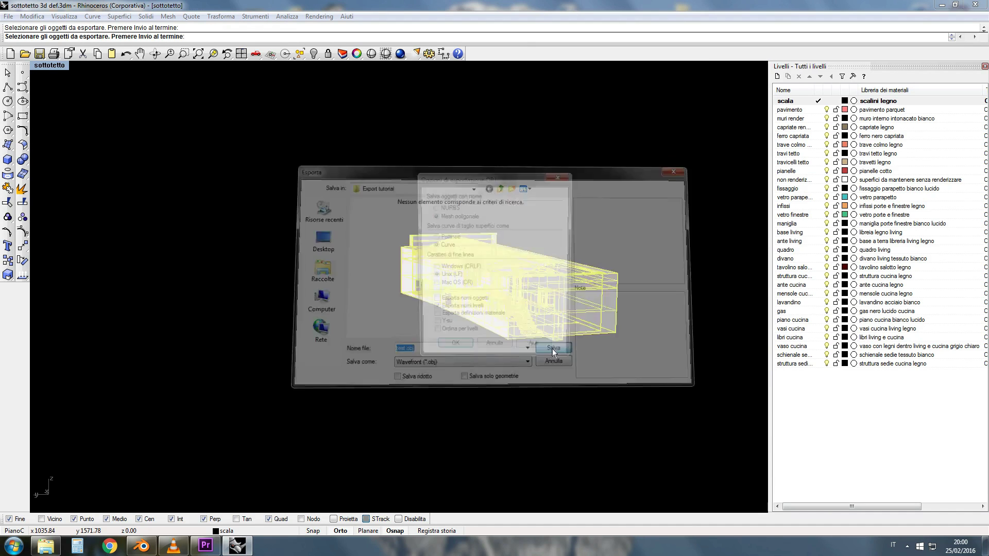
- Accept the OBJ options and push the polygon mesh slider toward Molti poligoni
click(462, 349)
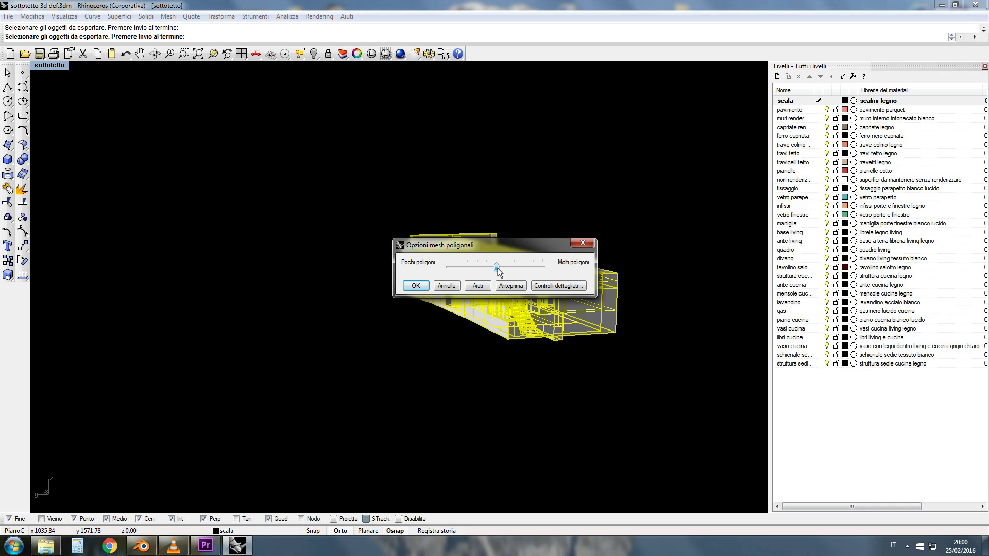
drag(496, 267, 545, 267)
click(415, 287)
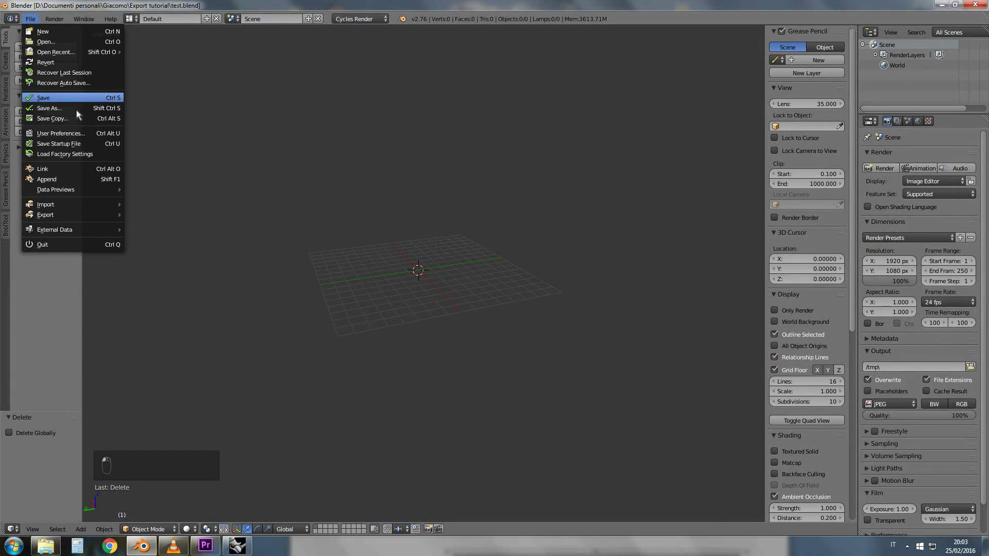
- Import test.obj from the Export tutorial folder as Wavefront OBJ
mouse_move(70, 204)
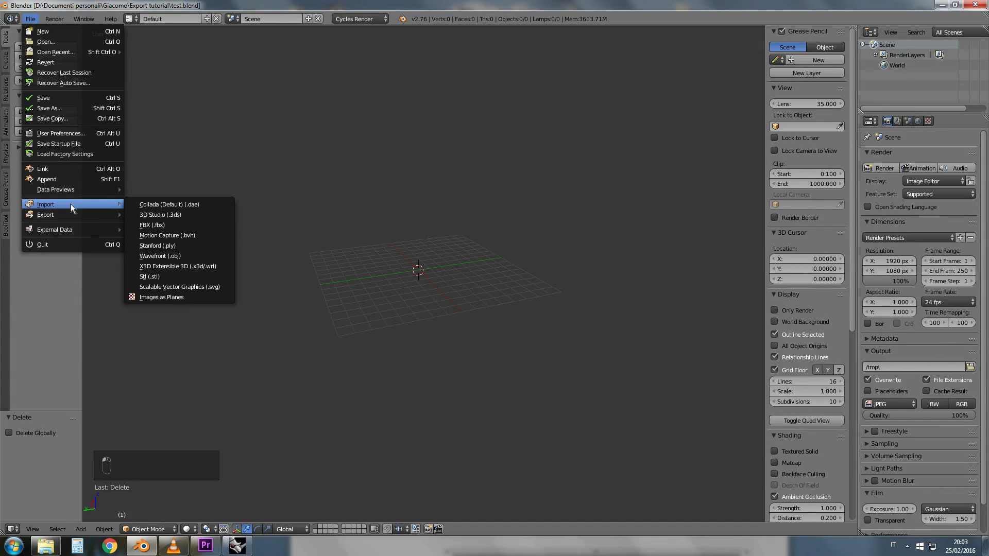
click(184, 254)
click(237, 79)
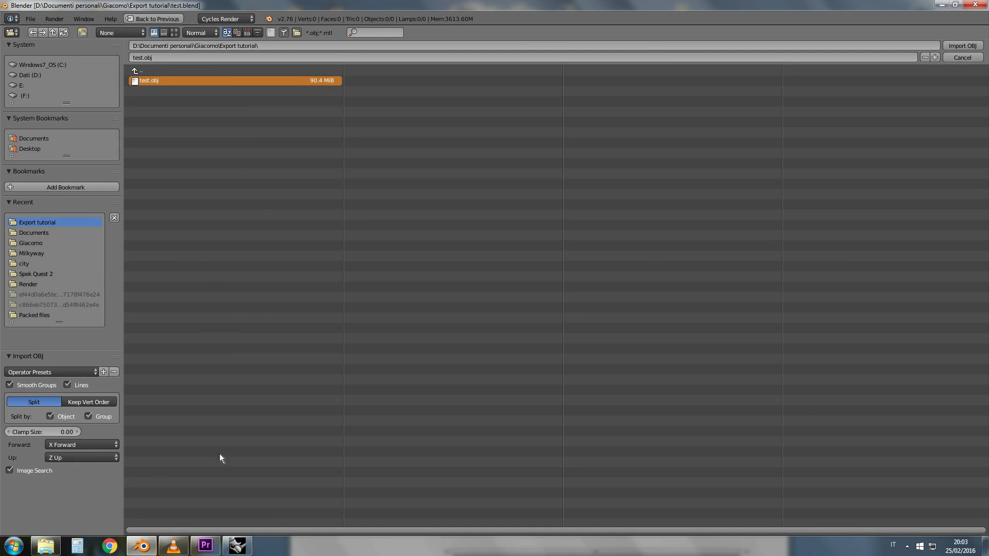
click(971, 47)
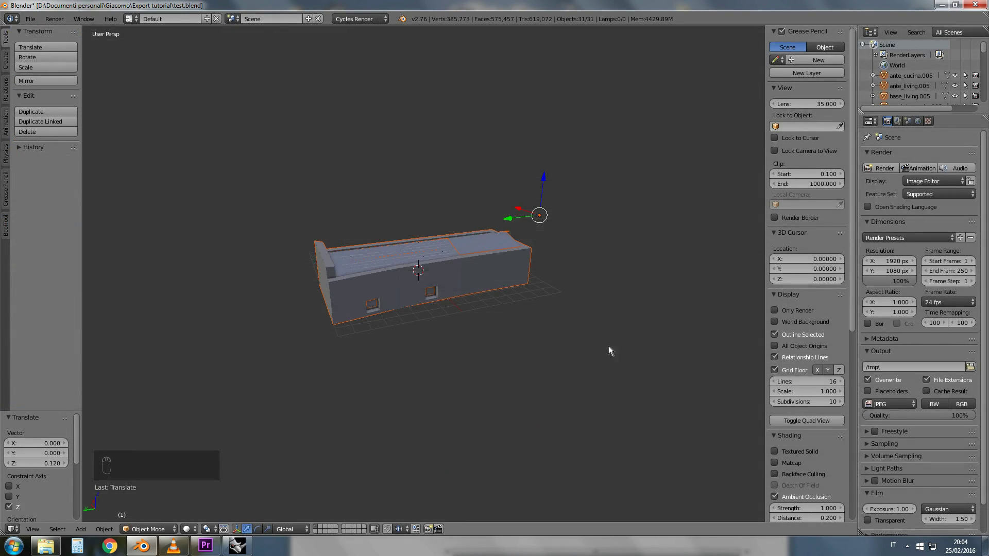
- Select the imported objects and set their origins to geometry
right_click(499, 263)
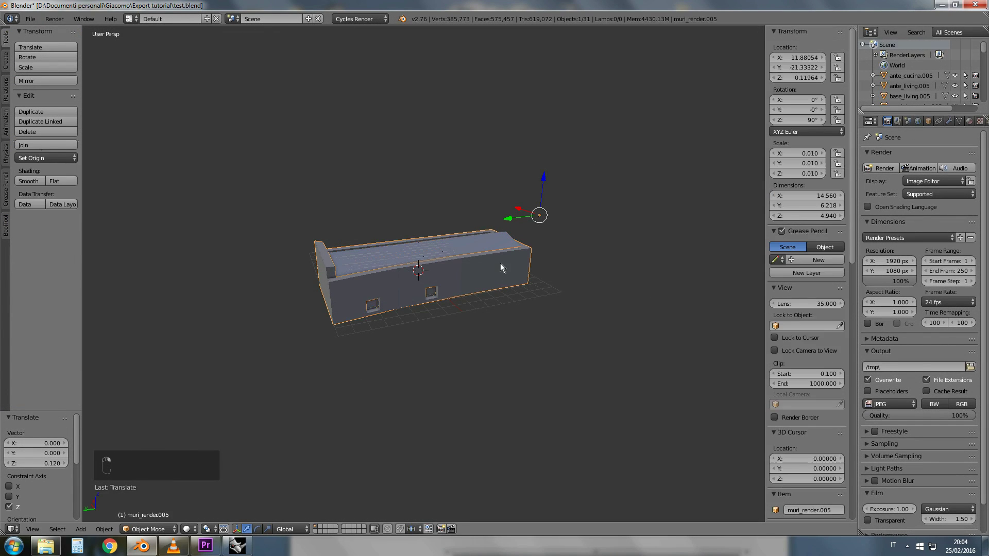
mouse_move(506, 163)
ctrl+mouse_down()
mouse_move(494, 249)
mouse_move(566, 265)
mouse_move(601, 228)
mouse_move(594, 195)
ctrl+mouse_up()
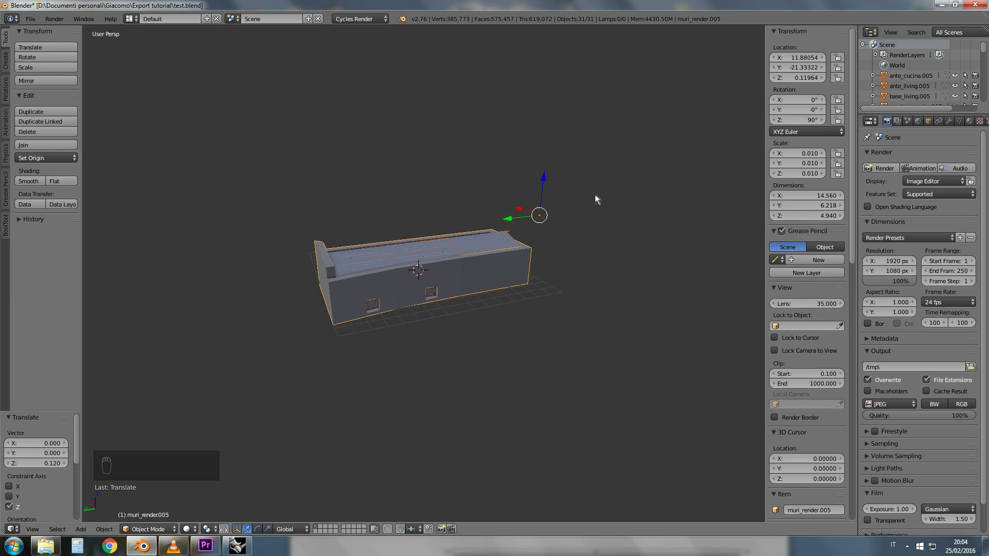
click(58, 156)
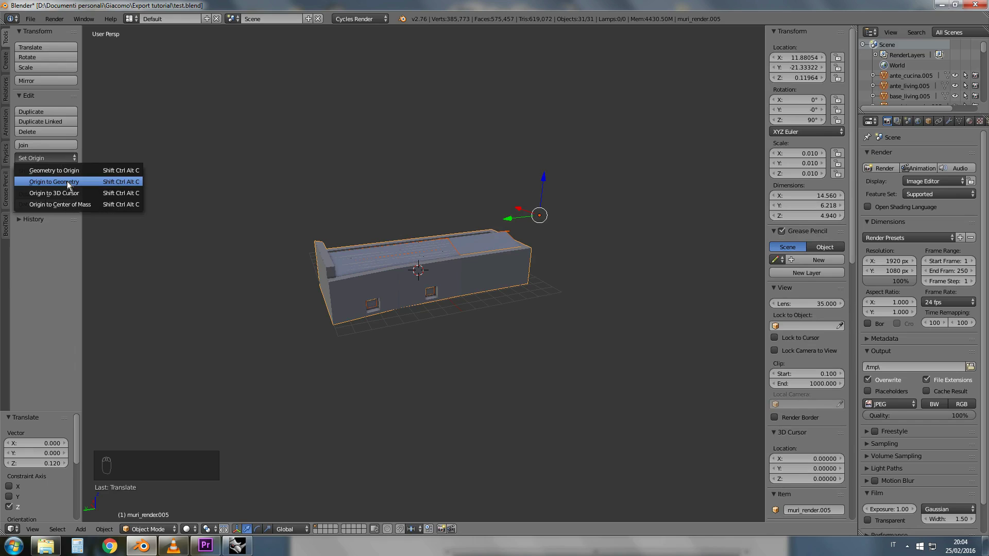
click(67, 181)
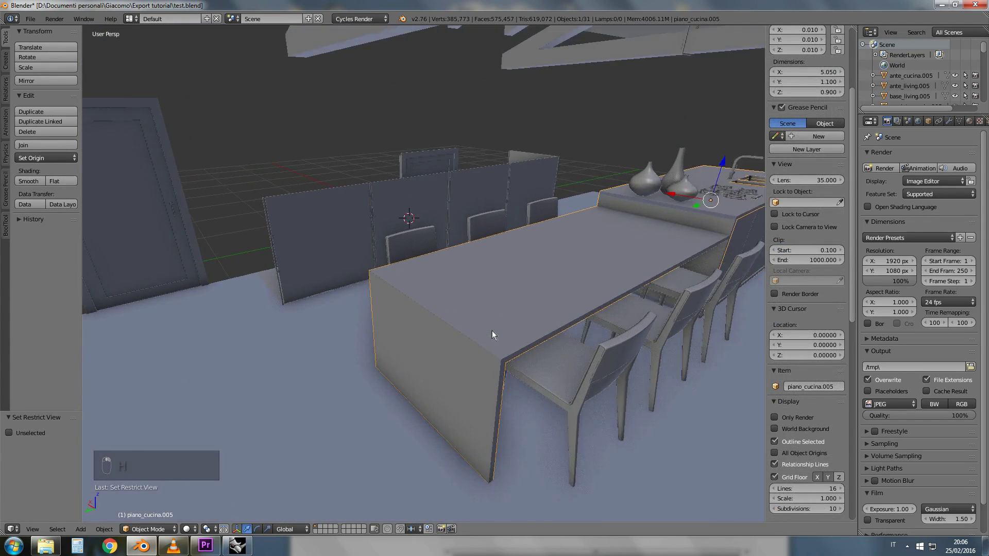
key(Tab)
scroll(491, 331, down, 3)
middle_drag(463, 347, 446, 293)
scroll(448, 284, up, 5)
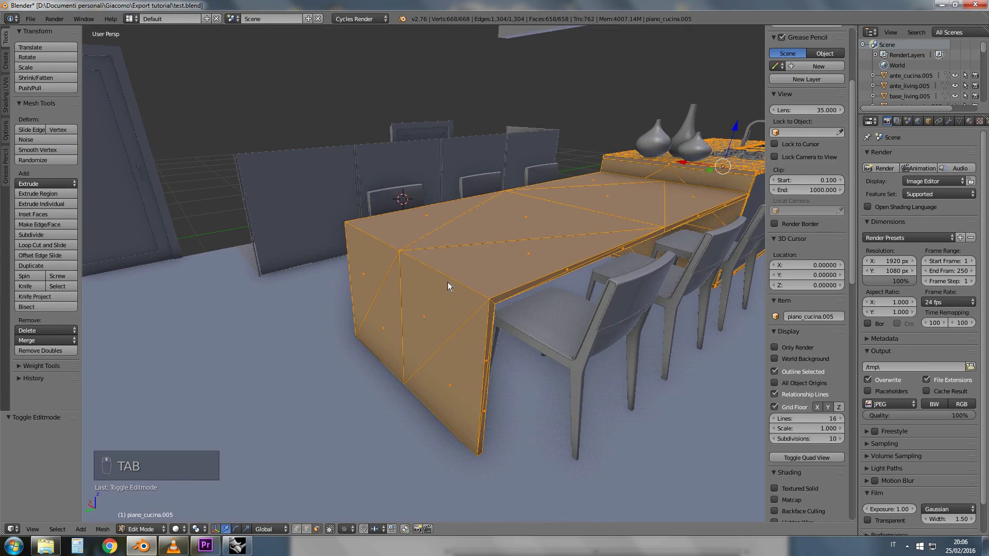
right_click(477, 268)
click(296, 529)
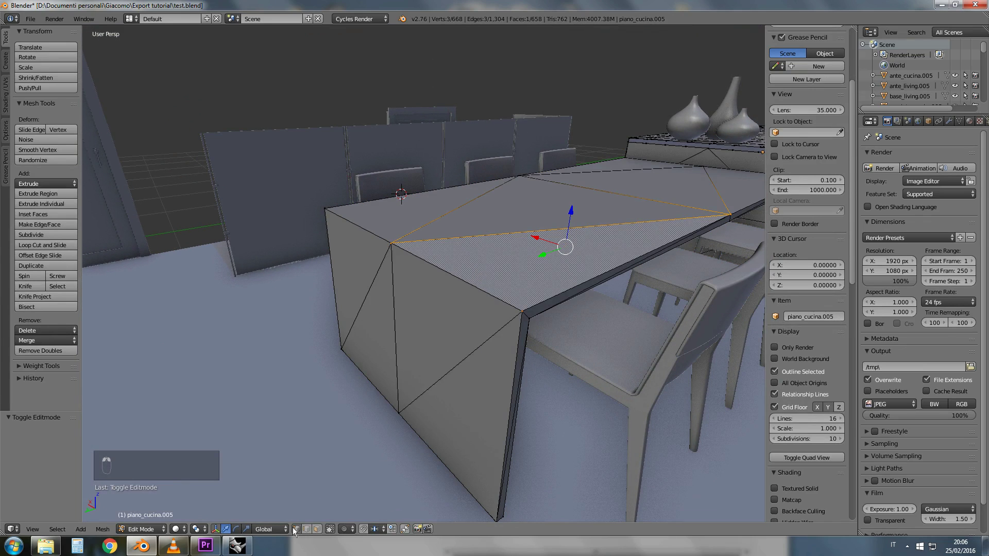
right_click(390, 243)
key(g)
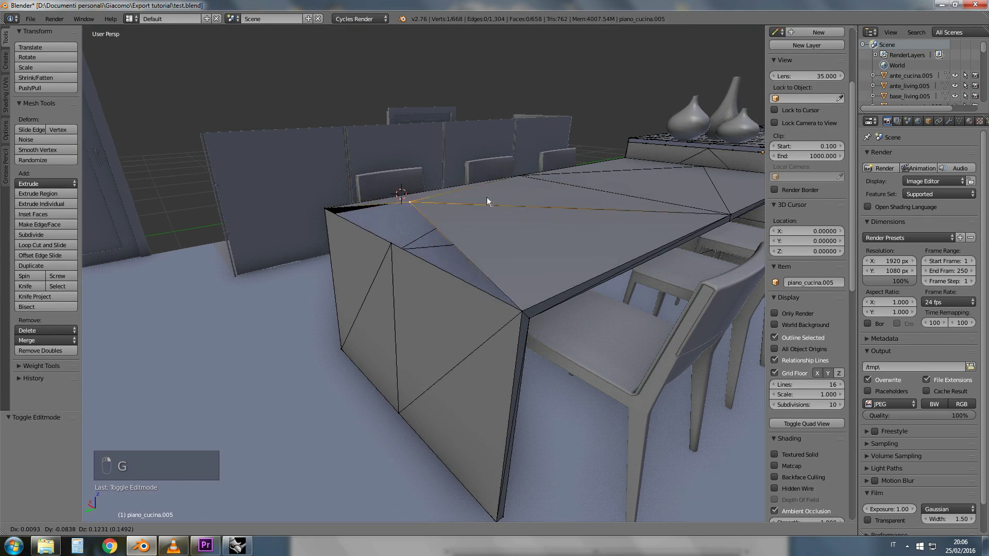
right_click(422, 226)
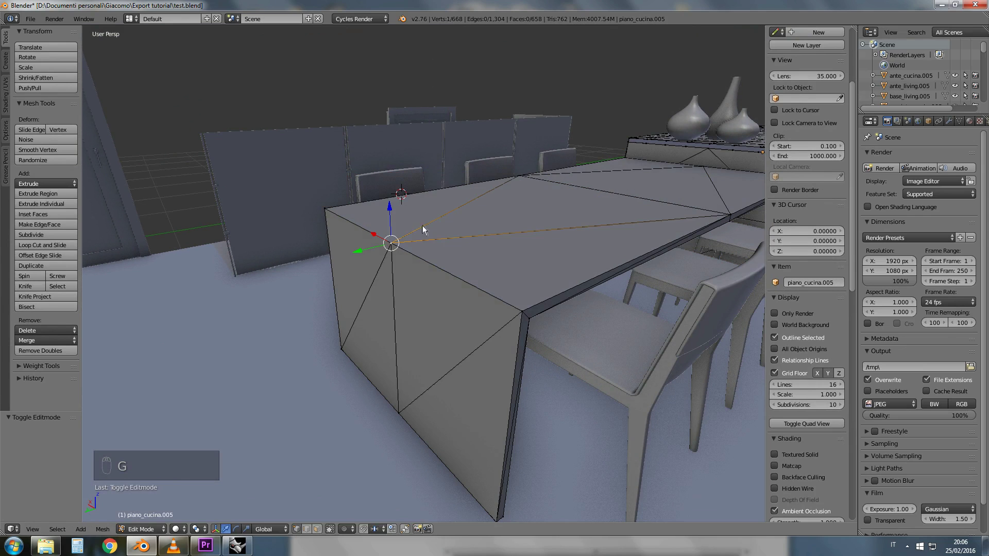
right_click(397, 397)
key(g)
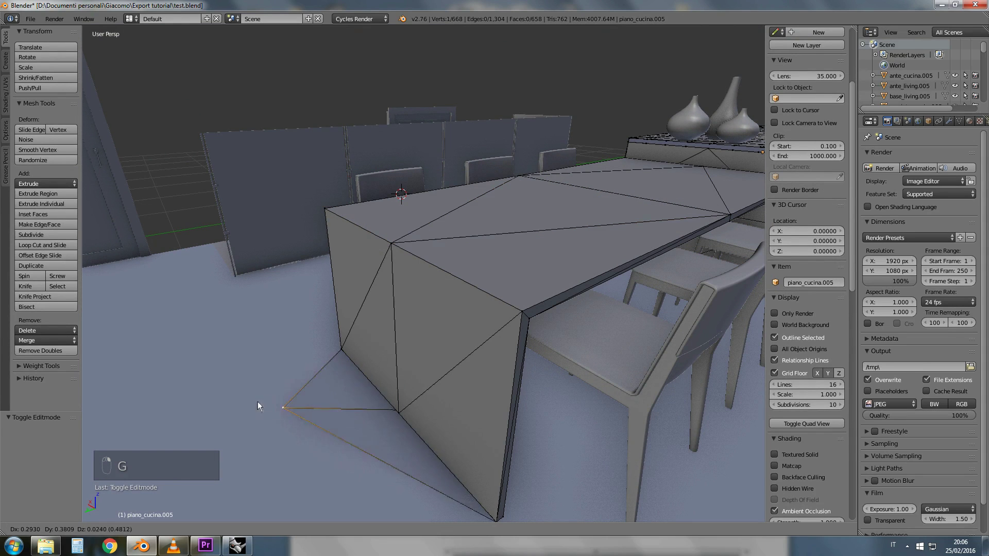
right_click(257, 418)
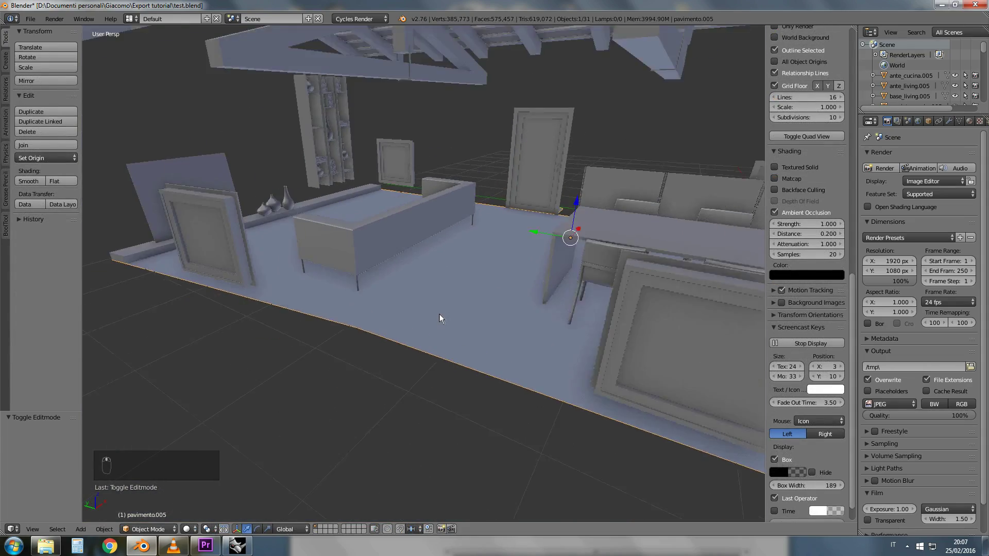
- Recalculate the floor mesh's normals in Edit Mode
key(Tab)
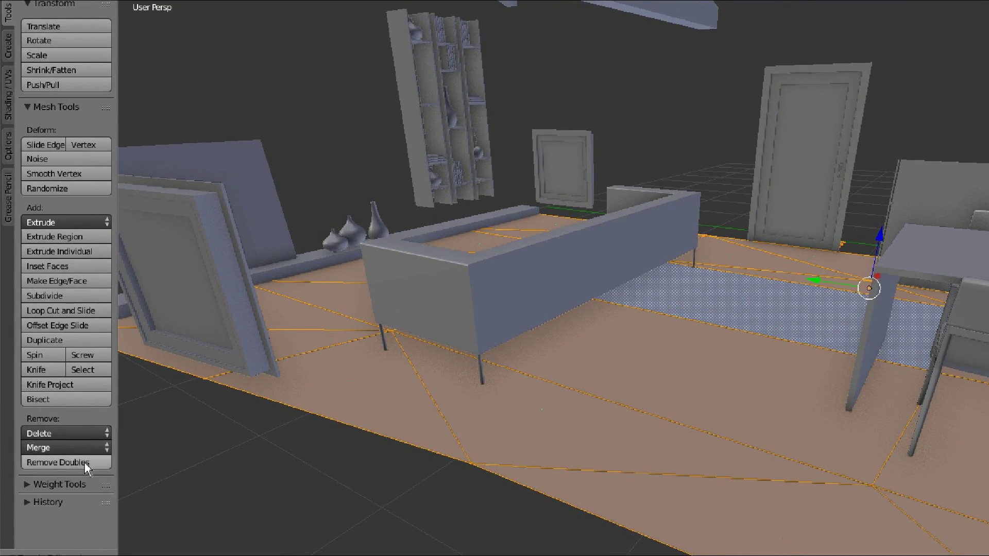
click(8, 96)
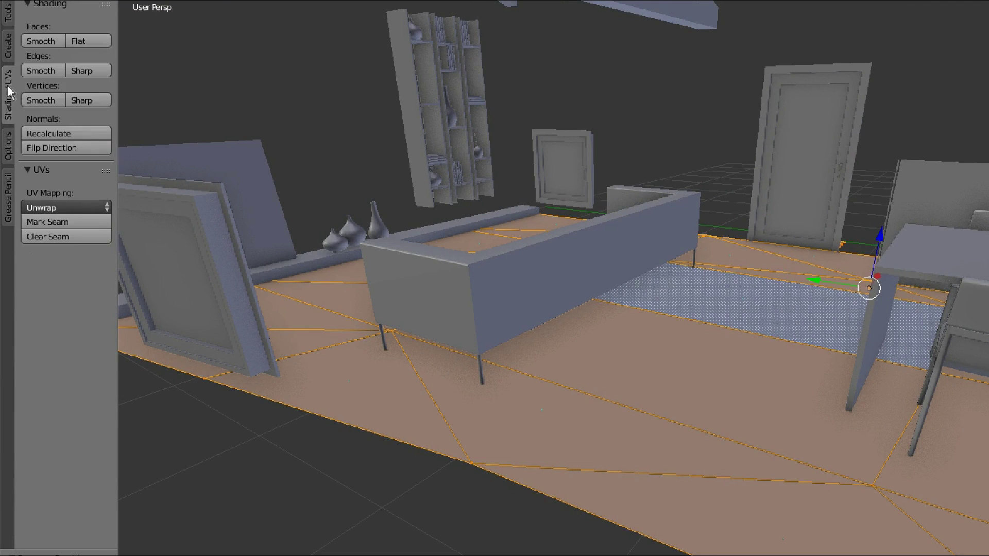
click(51, 132)
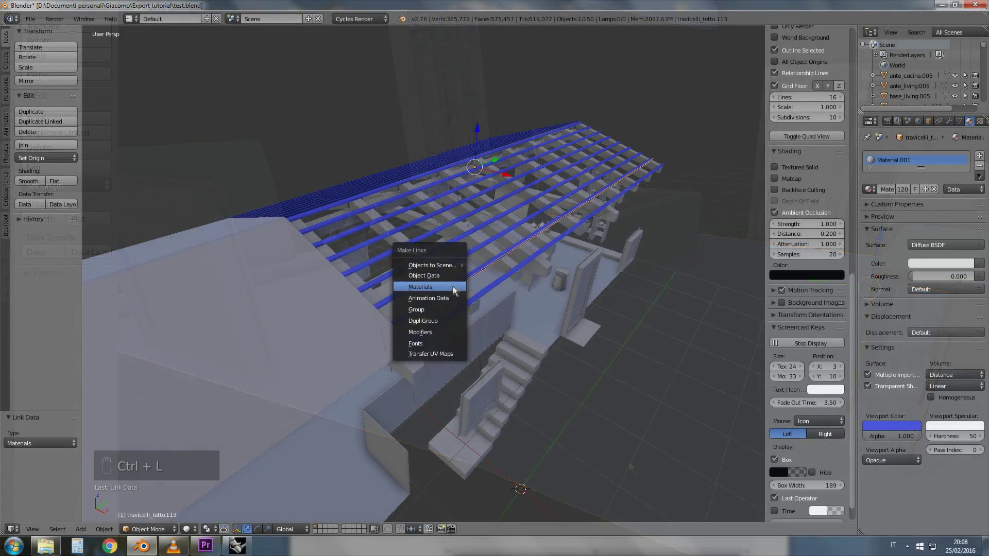
- Link the beam material to the roof objects, select by material, and join them
click(453, 287)
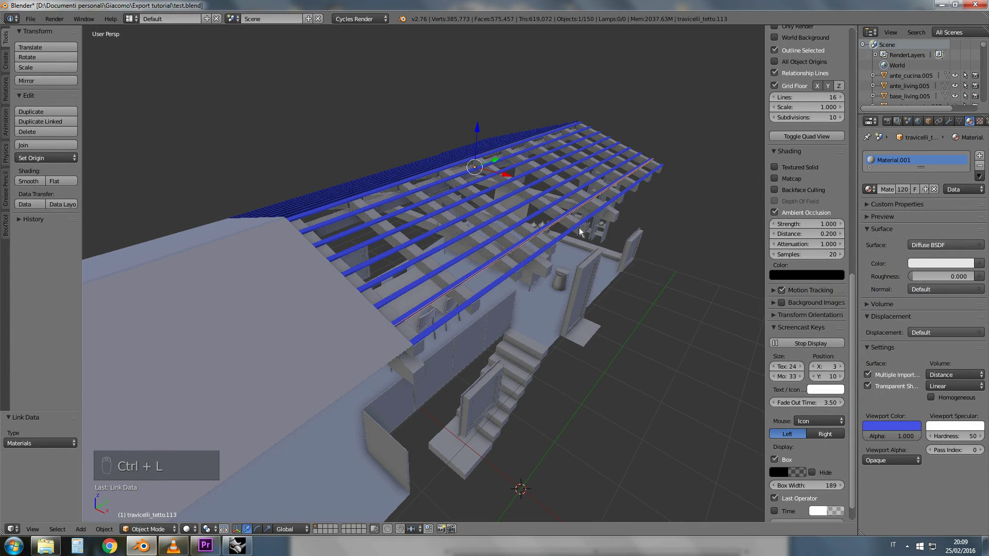
key(shift+l)
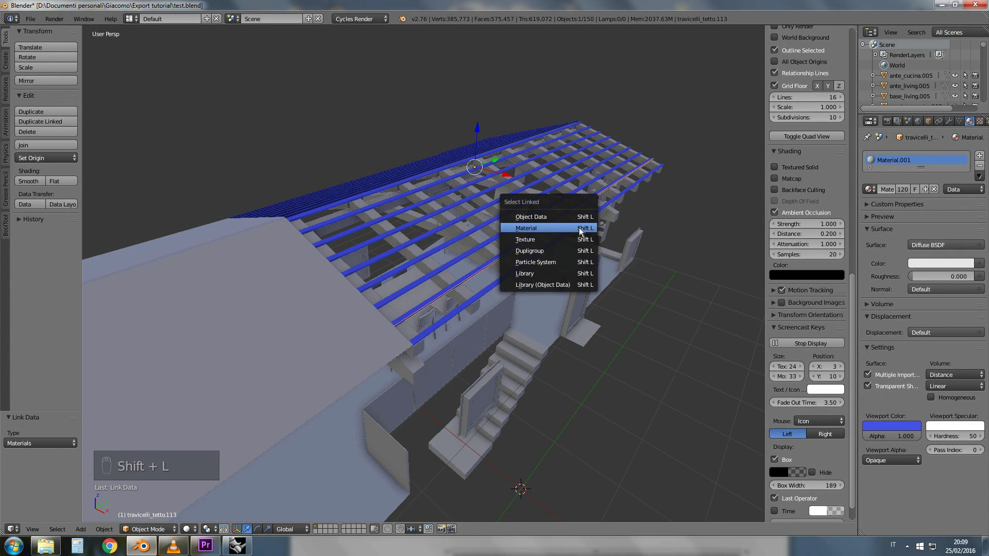
click(580, 230)
click(51, 145)
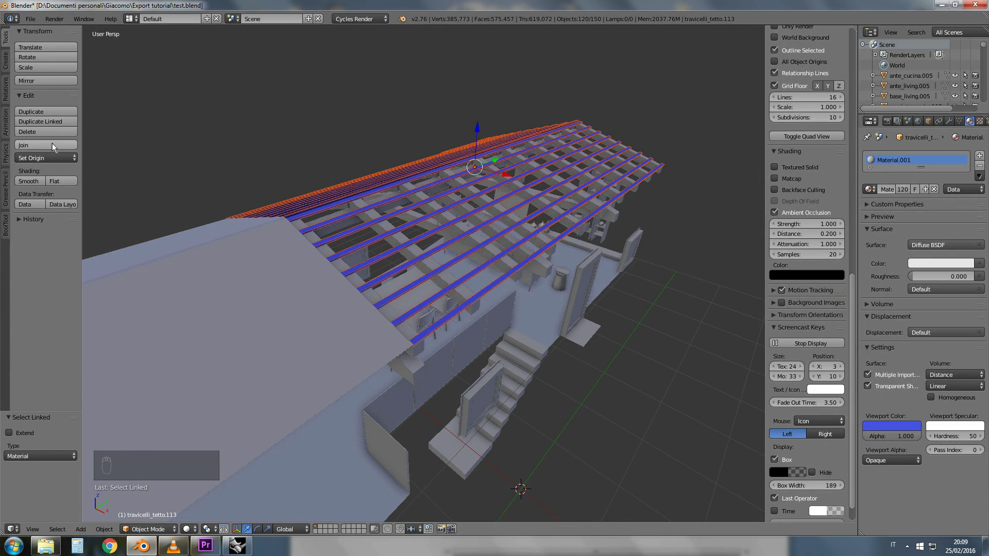
- Remove 518 duplicate vertices from the joined roof and recalculate its normals
key(Tab)
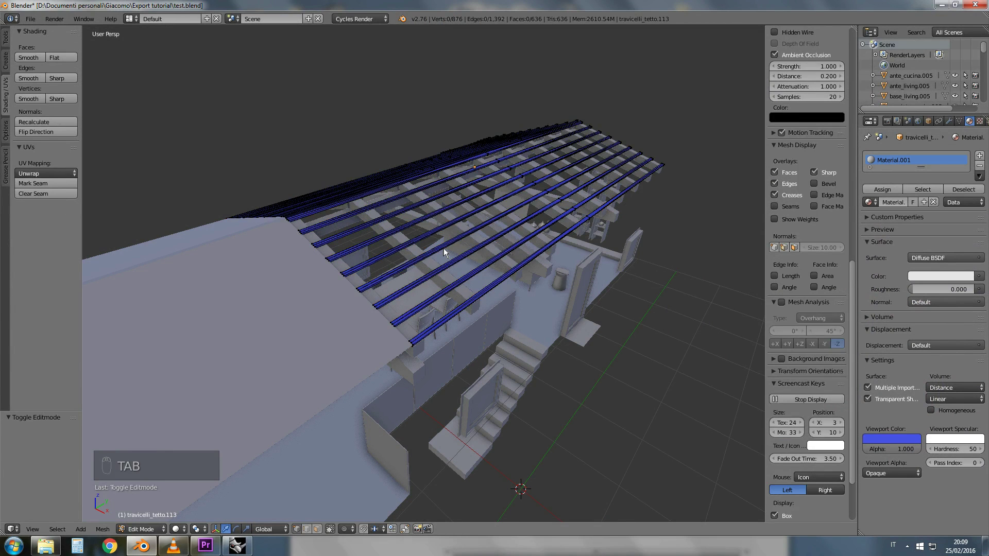
key(a)
key(a)
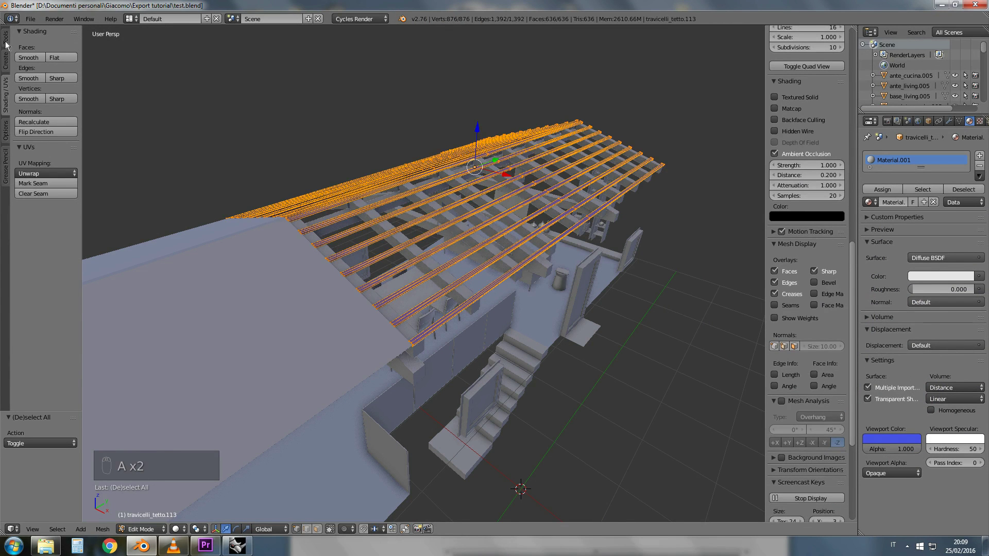
click(6, 41)
click(40, 350)
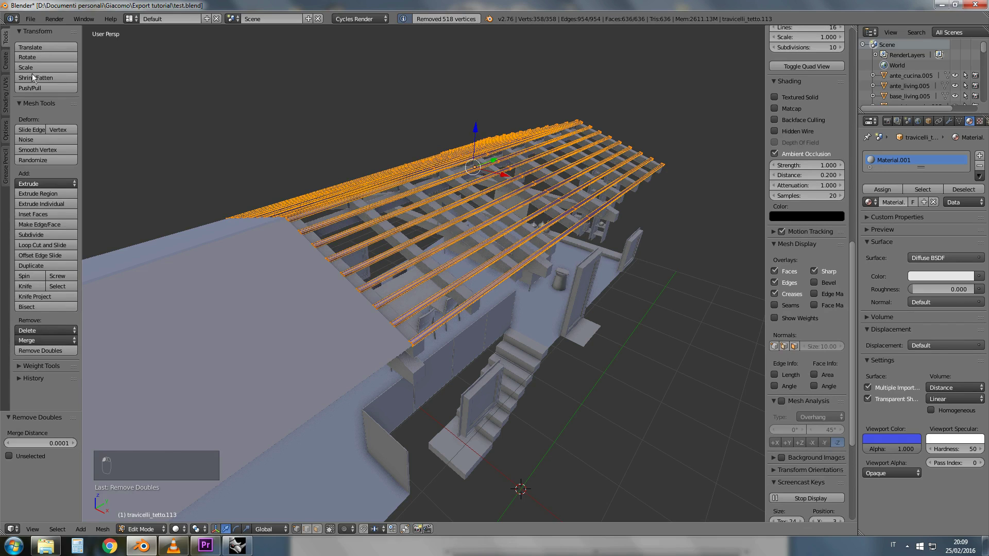
click(6, 93)
click(45, 123)
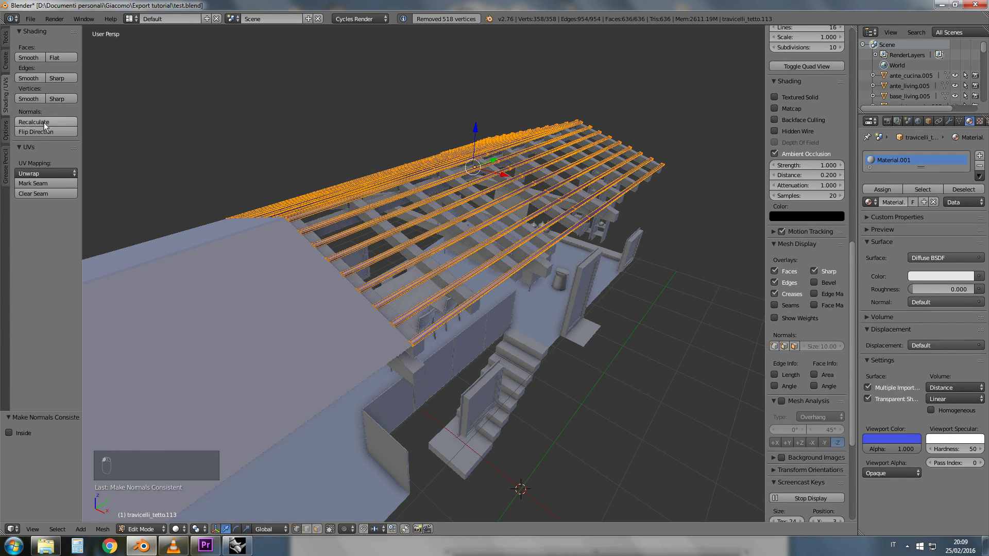
- Separate the roof mesh by loose parts into 20 beam objects
key(Tab)
key(Tab)
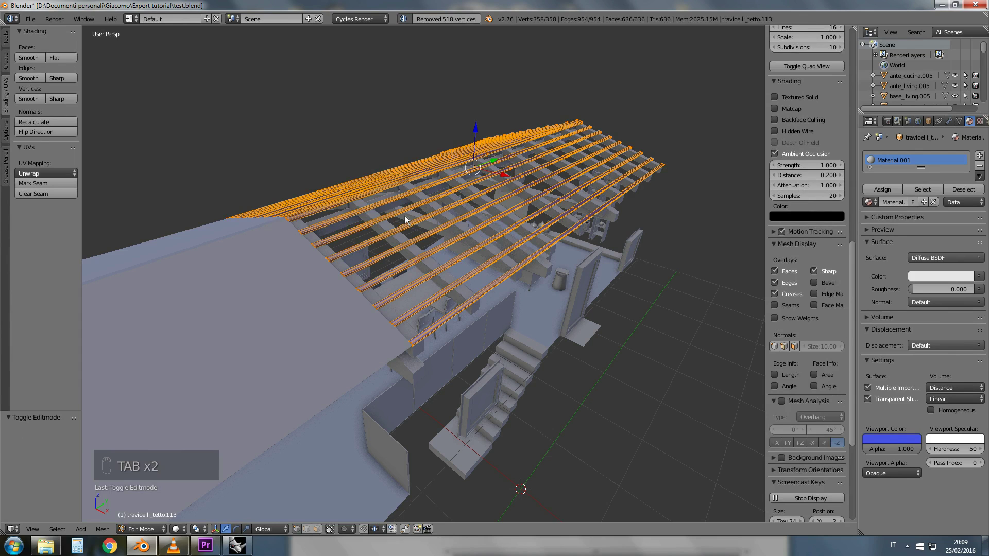
key(p)
click(405, 217)
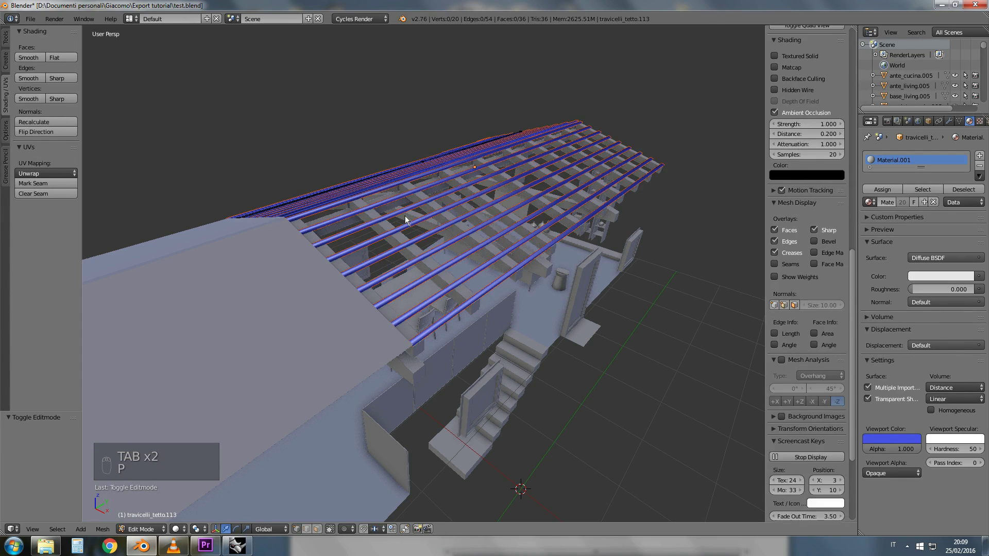
key(Tab)
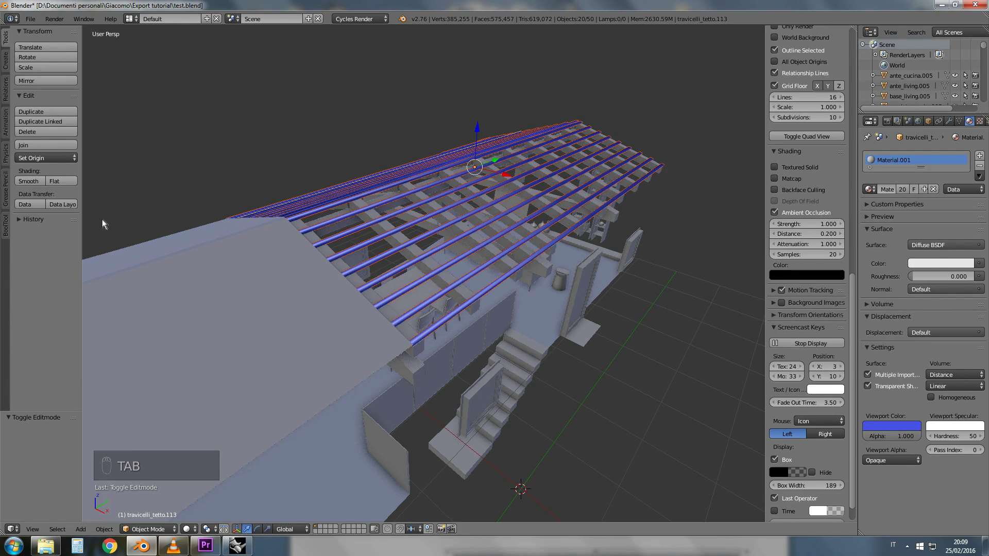
- Shade the separated beams flat and orbit down toward the kitchen table
click(66, 182)
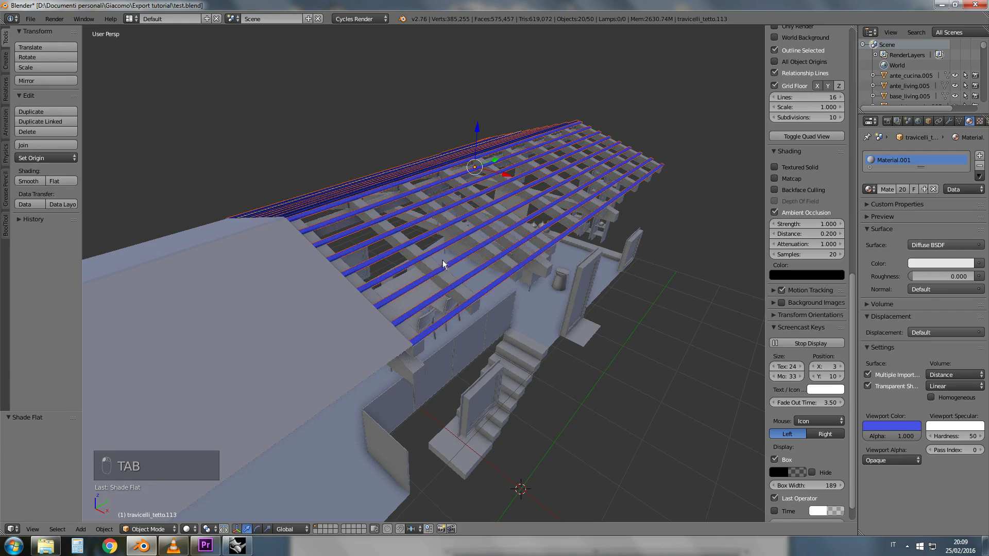
mouse_move(443, 261)
middle_down()
mouse_move(424, 293)
mouse_move(436, 295)
middle_up()
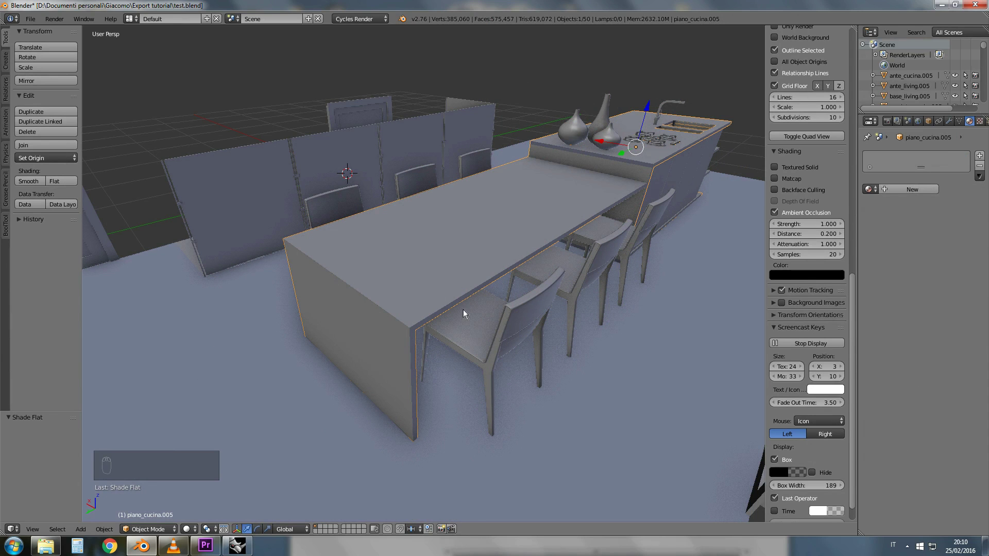
mouse_move(470, 313)
middle_down()
mouse_move(430, 305)
mouse_move(462, 305)
middle_up()
- Add a Decimate modifier to the kitchen table
click(948, 120)
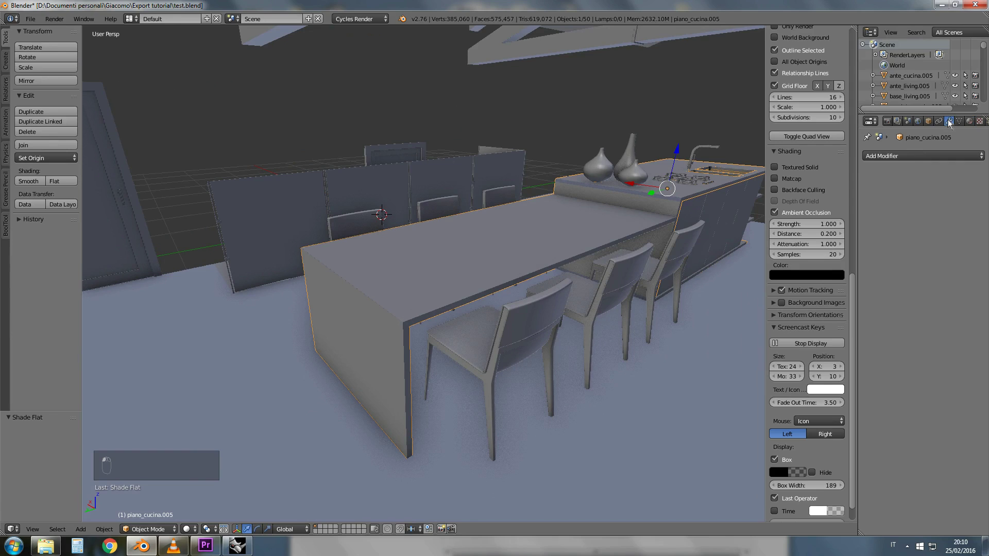
click(907, 155)
click(794, 226)
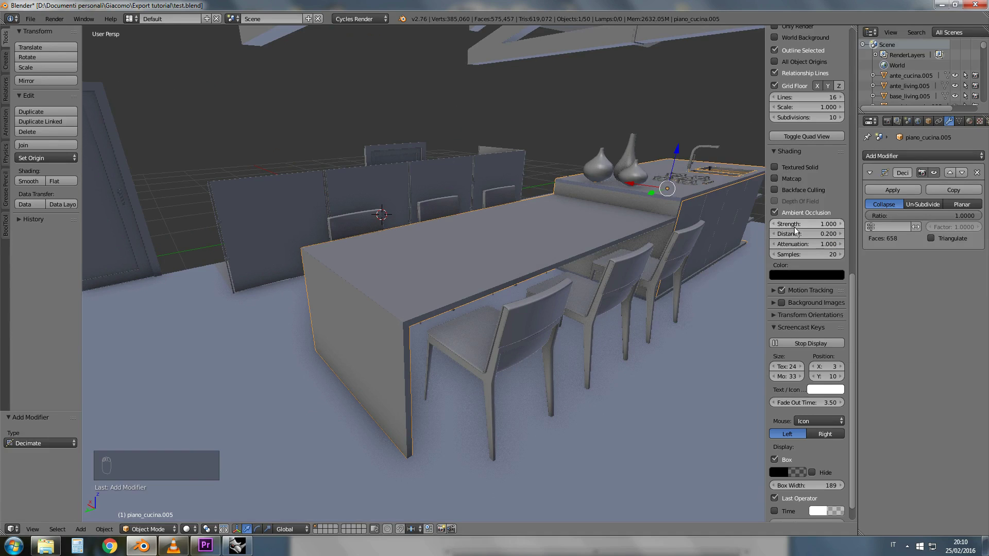
key(Tab)
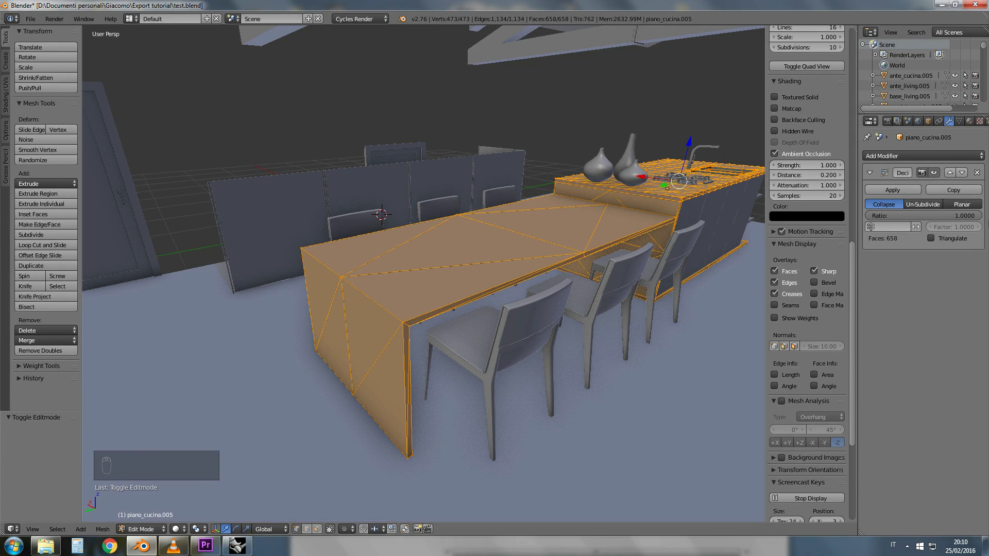
- Switch the Decimate to Planar mode and apply it, reducing the table to 28 faces
click(970, 205)
key(Tab)
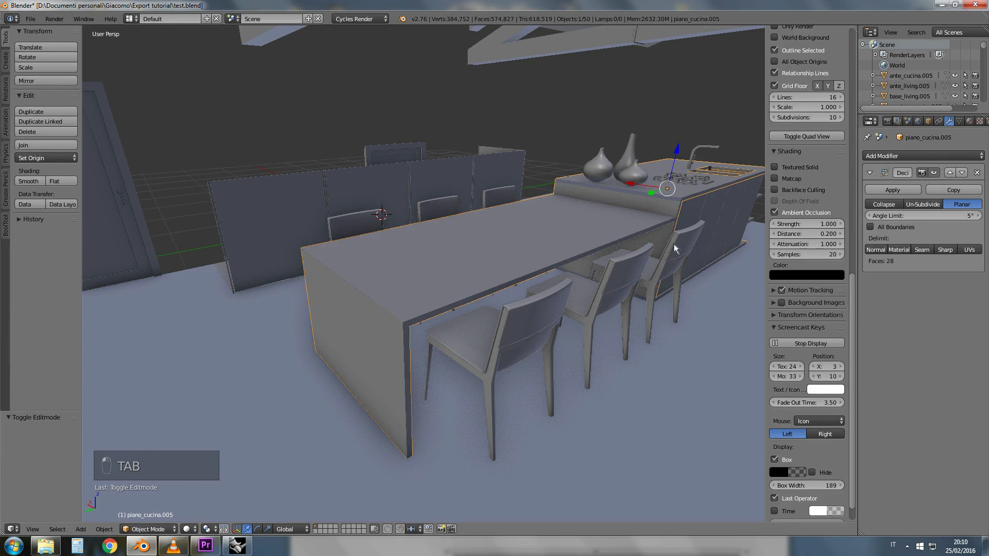
click(883, 192)
key(Tab)
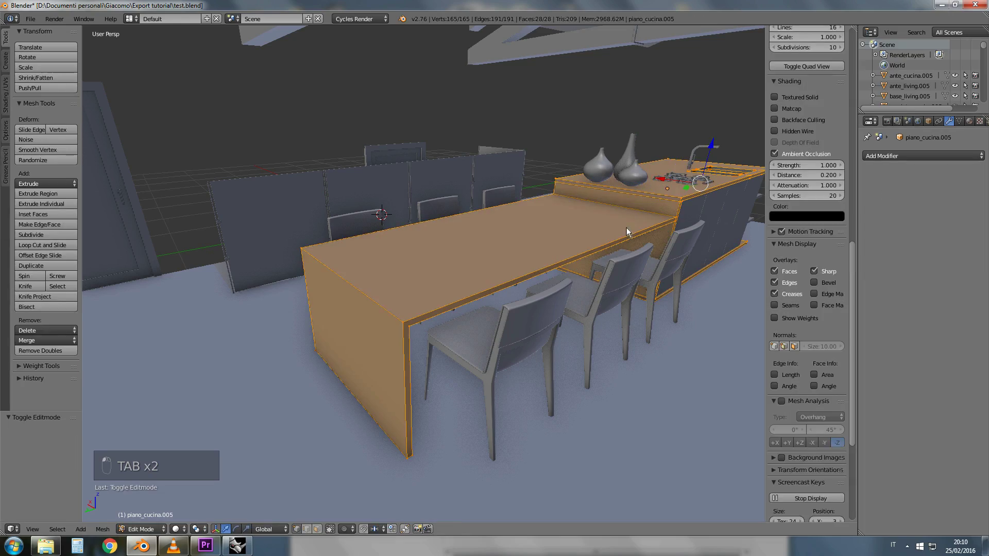